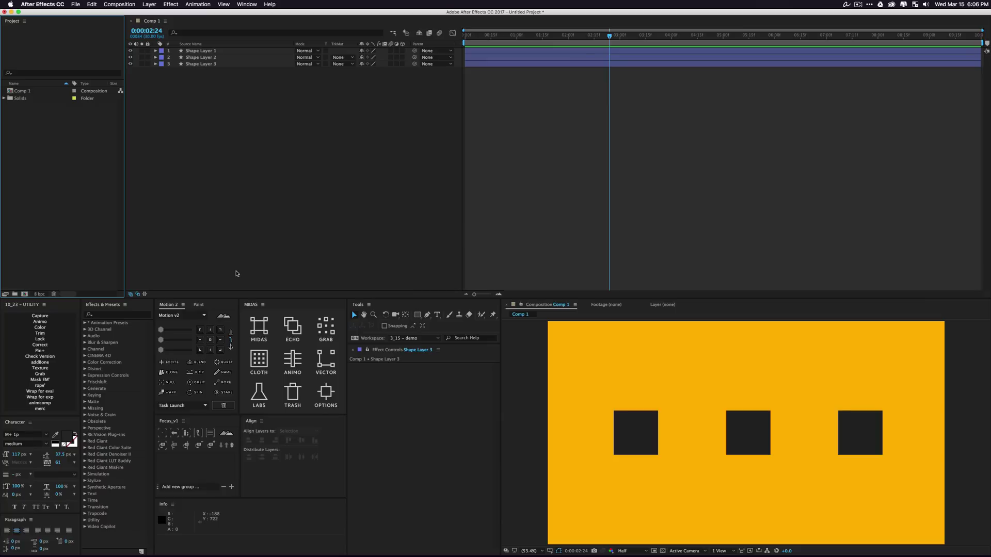
pyautogui.click(261, 326)
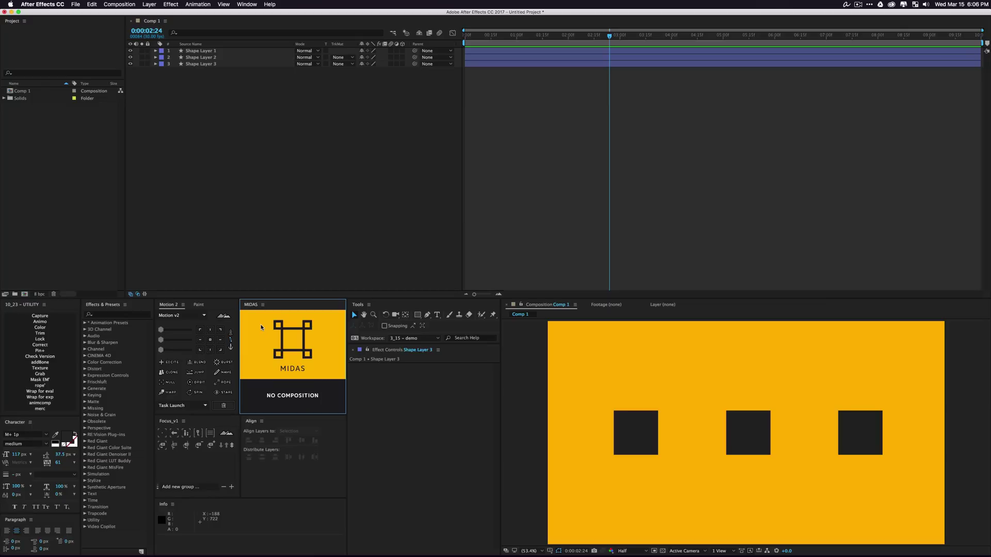
pyautogui.click(306, 129)
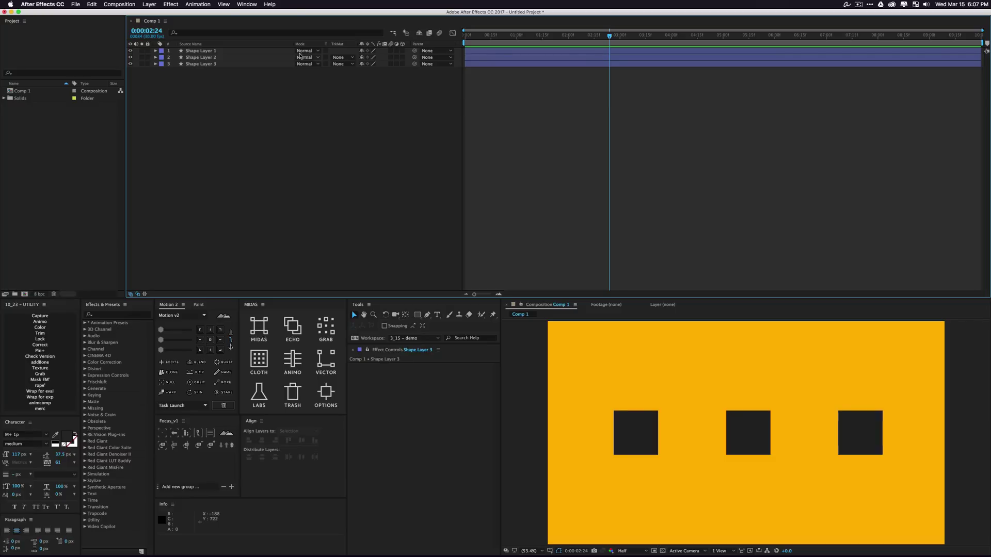
pyautogui.moveTo(415, 63); pyautogui.dragTo(415, 57)
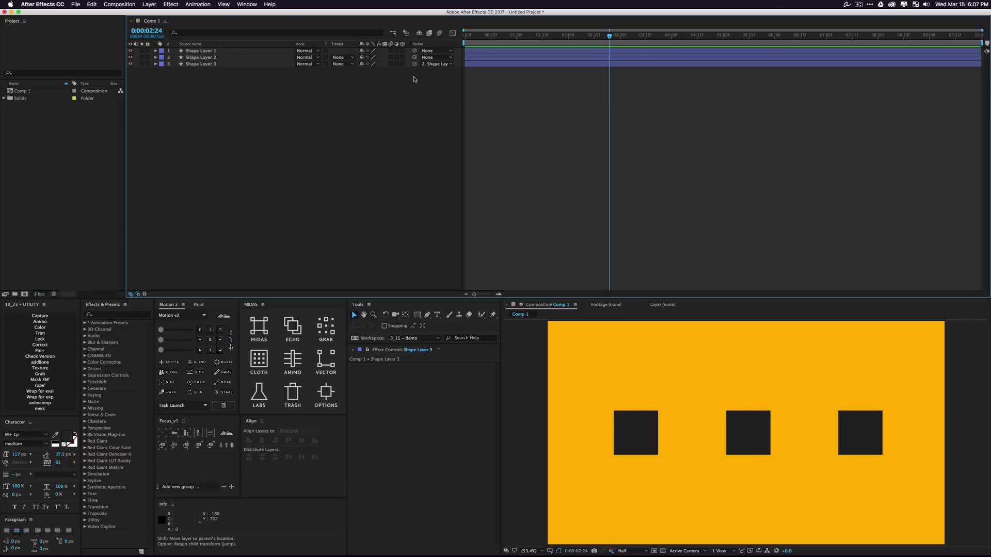
pyautogui.press('super+z')
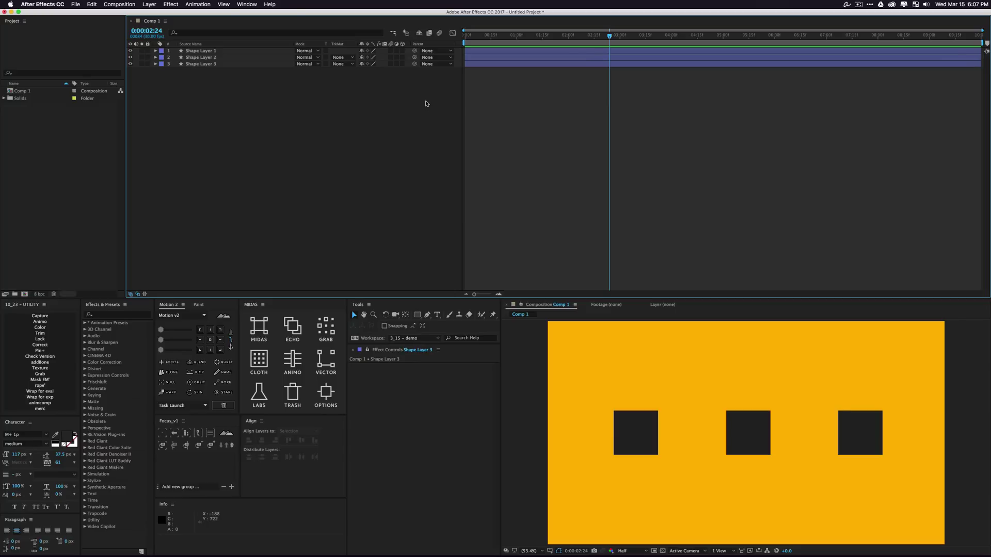
# Reveal and select Shape Layer 1's Position, Scale and Rotation, with Shape Layers 2 and 3 added to the selection
pyautogui.click(213, 52)
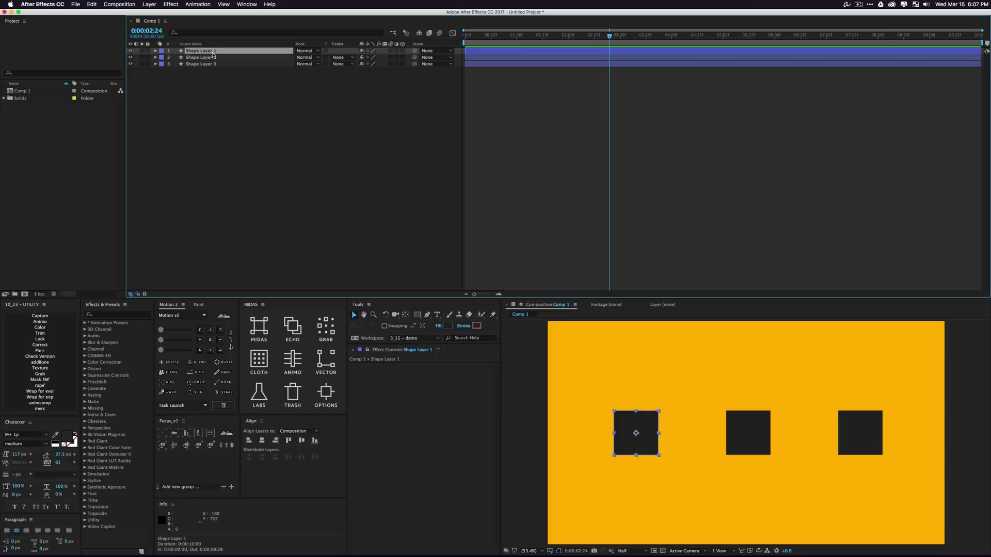
pyautogui.press('p')
pyautogui.hotkey('shift', 's')
pyautogui.hotkey('shift', 'r')
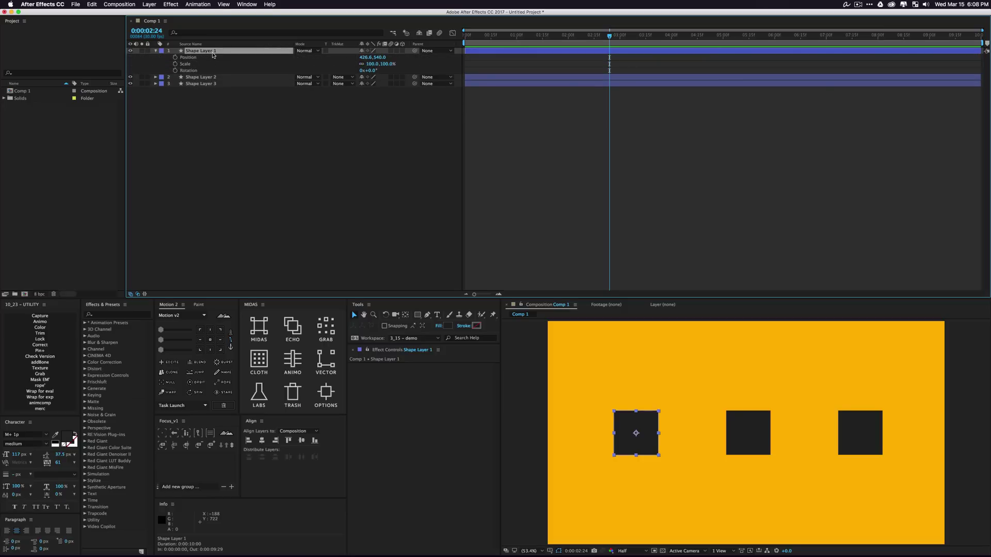
pyautogui.moveTo(167, 55); pyautogui.dragTo(202, 65)
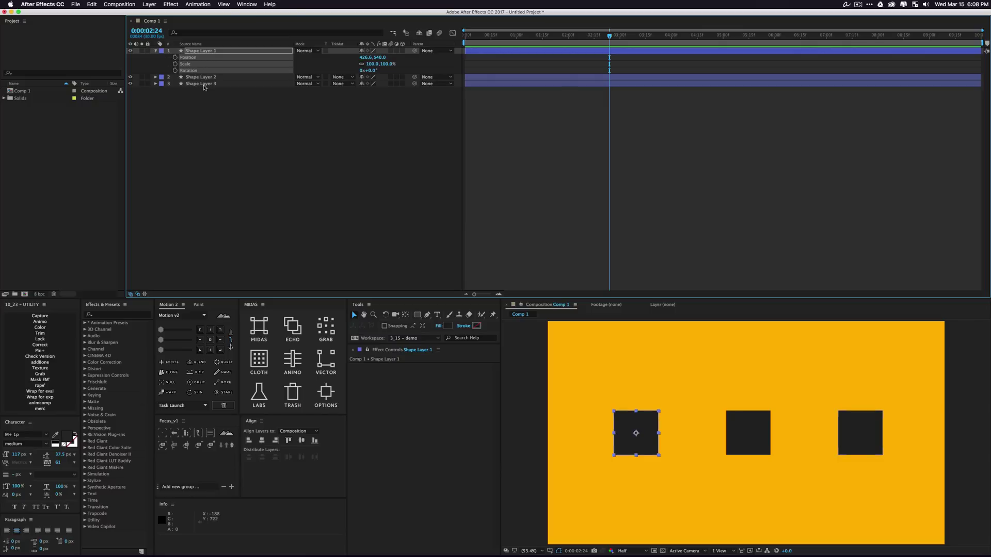
pyautogui.keyDown('shift'); pyautogui.click(203, 86); pyautogui.keyUp('shift')
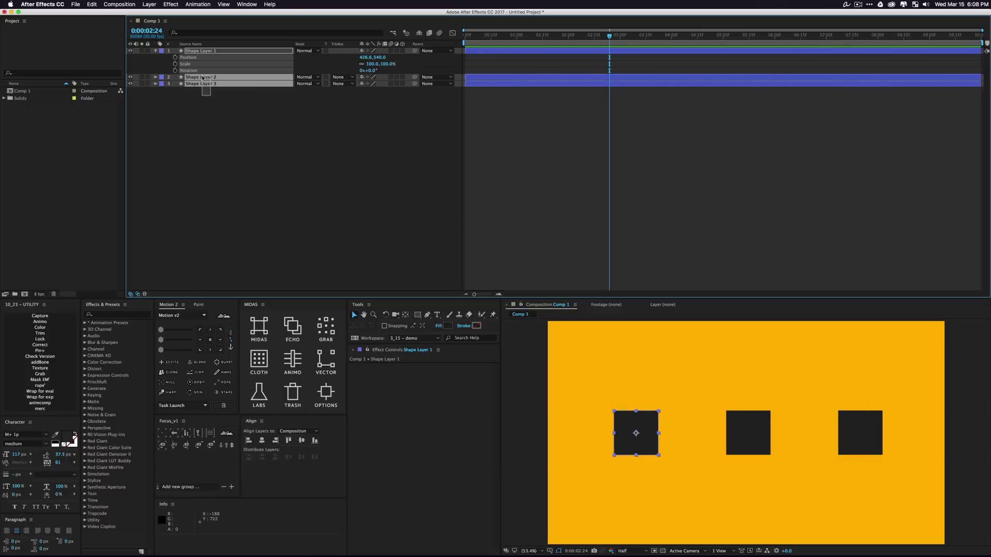
# Run the MIDAS tool on the selection to link Shape Layers 2 and 3 as children of Shape Layer 1's selected properties
pyautogui.click(261, 326)
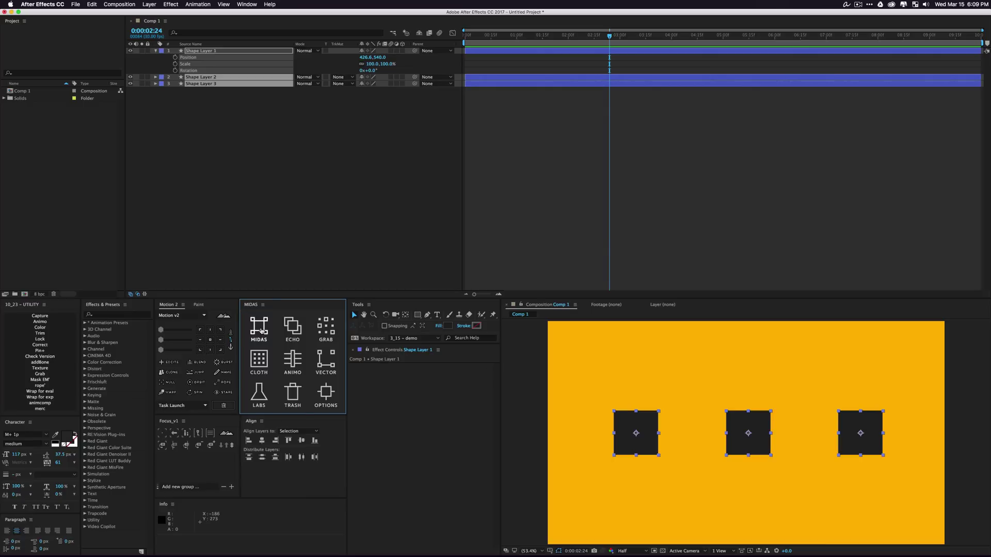
pyautogui.click(260, 330)
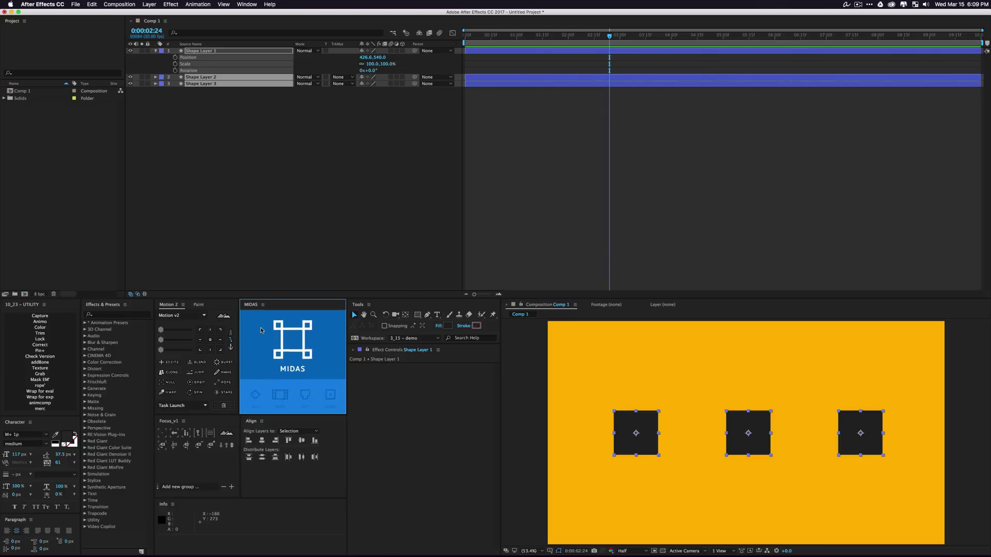
pyautogui.click(256, 396)
pyautogui.click(305, 395)
pyautogui.click(292, 346)
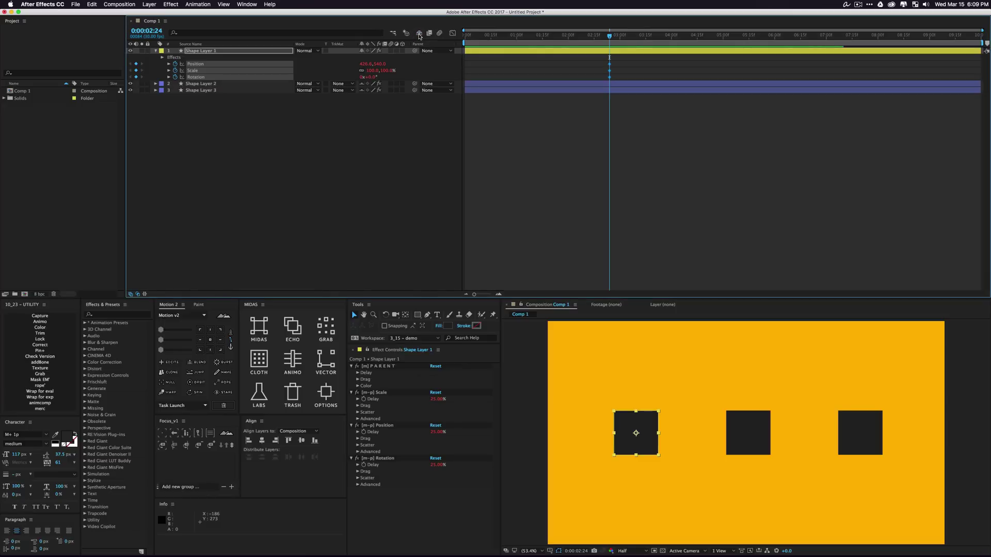
# Show the child effects of Shape Layer 2 and hide the shy child layers from the timeline
pyautogui.moveTo(593, 61); pyautogui.dragTo(644, 100)
pyautogui.click(198, 84)
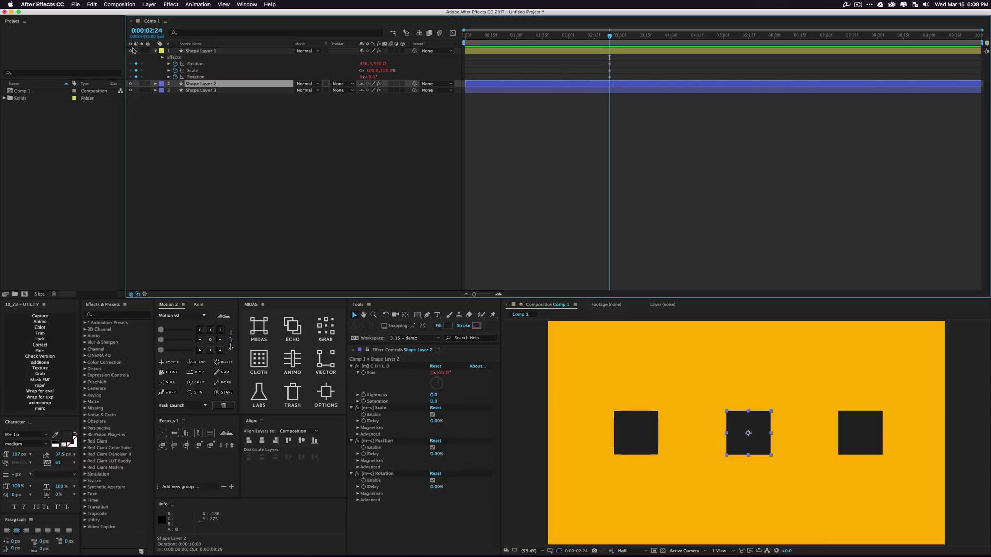
pyautogui.click(418, 34)
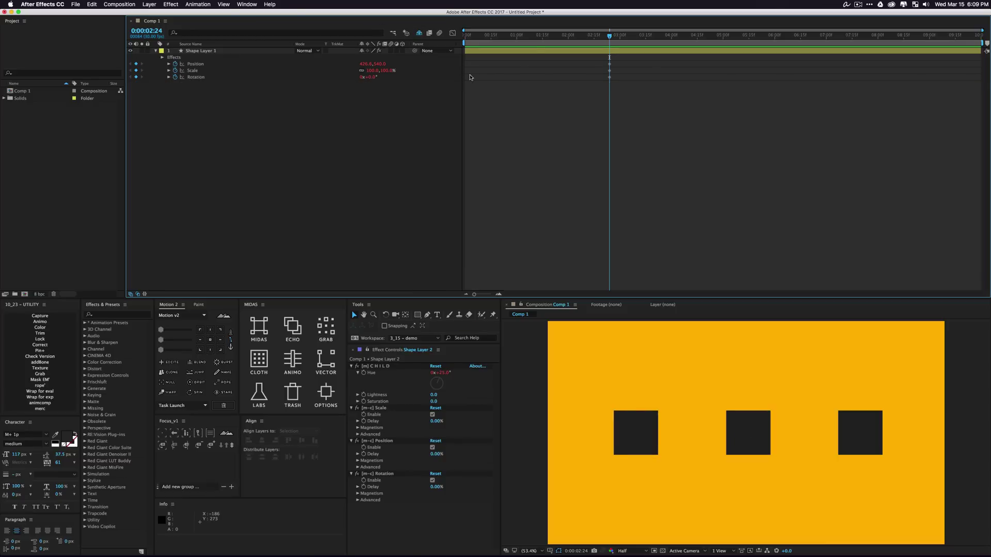
# Keyframe Shape Layer 1's vertical Scale to 0% at 0:00:01:00 and preview the animation
pyautogui.click(516, 34)
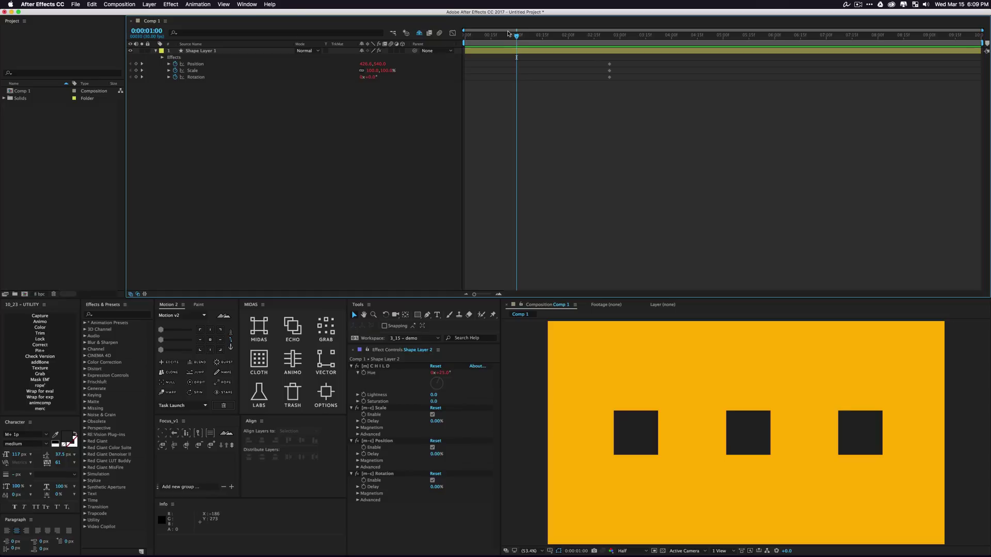
pyautogui.click(387, 70)
pyautogui.write('0')
pyautogui.press('Return')
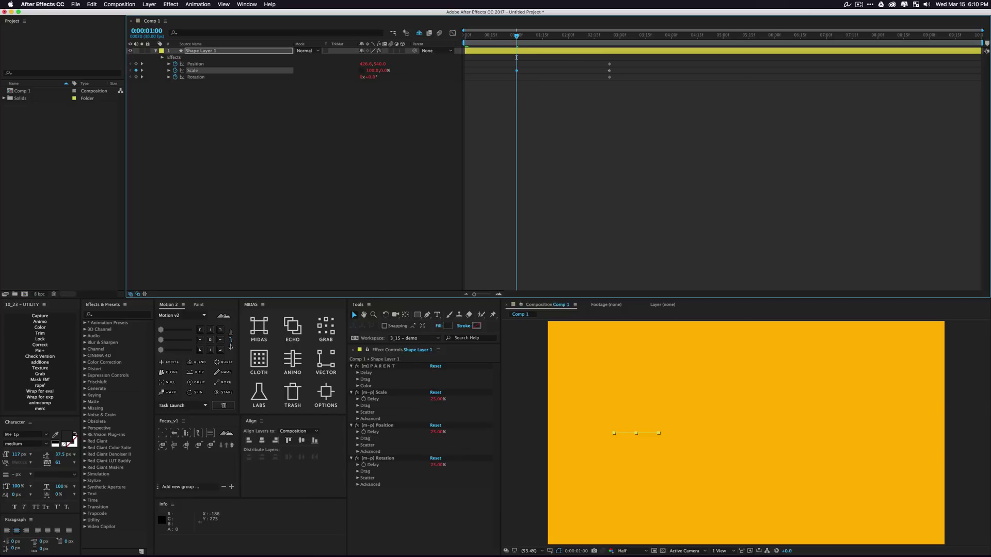
pyautogui.click(400, 109)
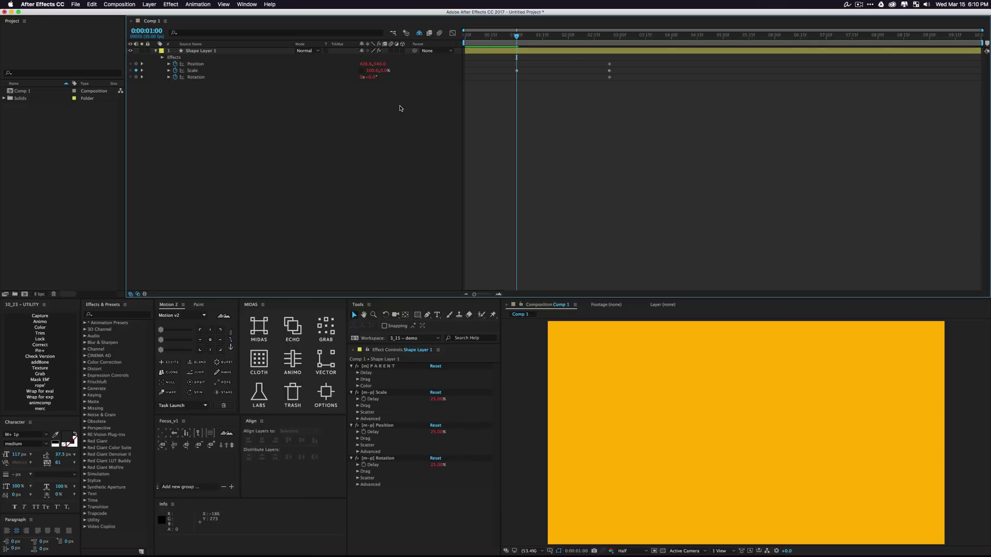
pyautogui.press('space')
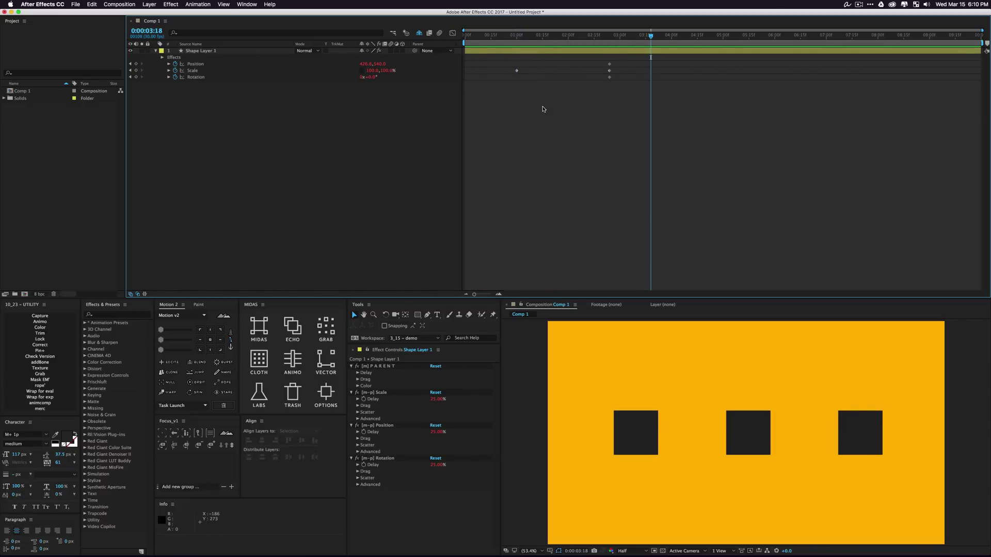
# Ease the first Scale keyframe with Motion v2, move the end keyframes earlier to just before 02:15f, and preview the result
pyautogui.click(516, 70)
pyautogui.click(190, 328)
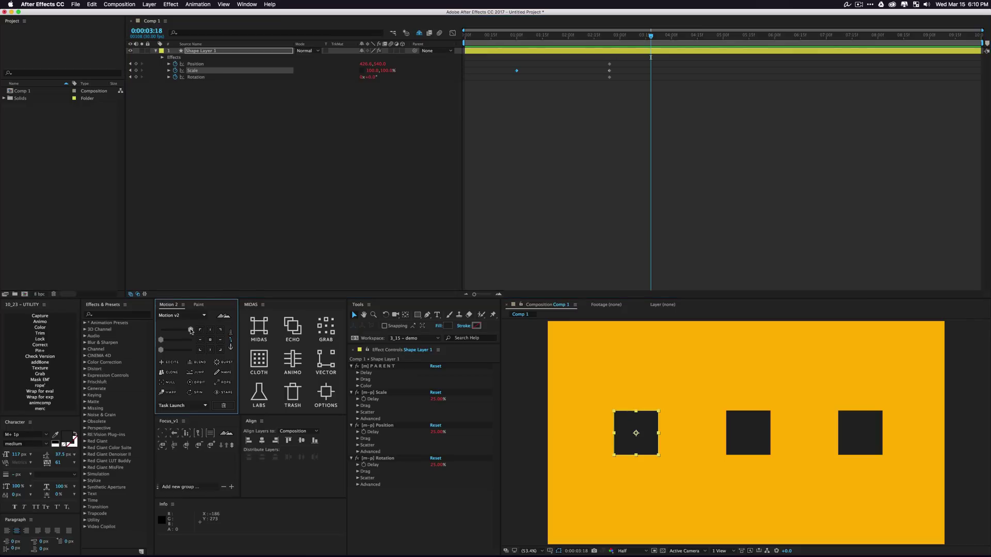
pyautogui.moveTo(713, 120); pyautogui.dragTo(591, 68)
pyautogui.click(560, 97)
pyautogui.click(511, 37)
pyautogui.press('space')
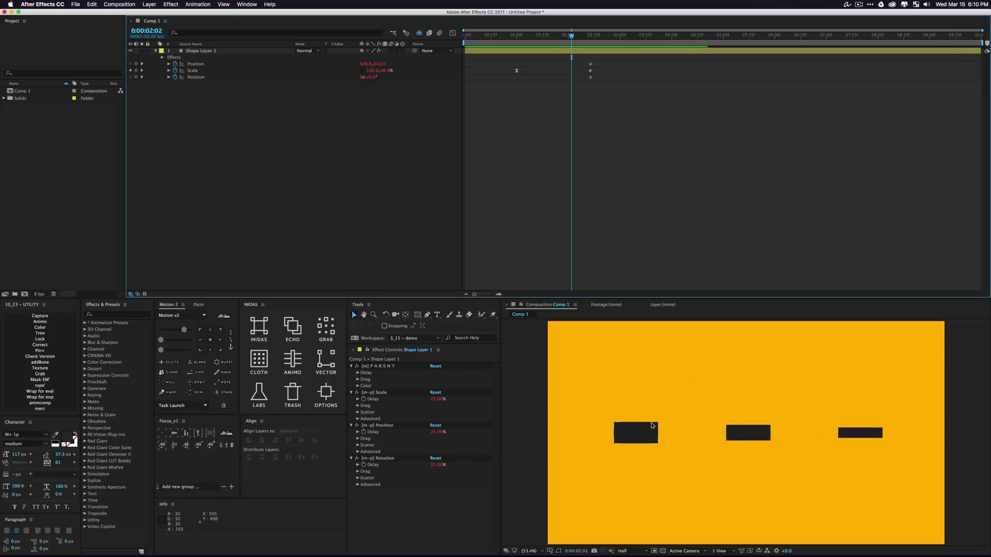
# Enable the Delay override in Shape Layer 1's [m] PARENT effect and scrub through the scale animation
pyautogui.click(358, 372)
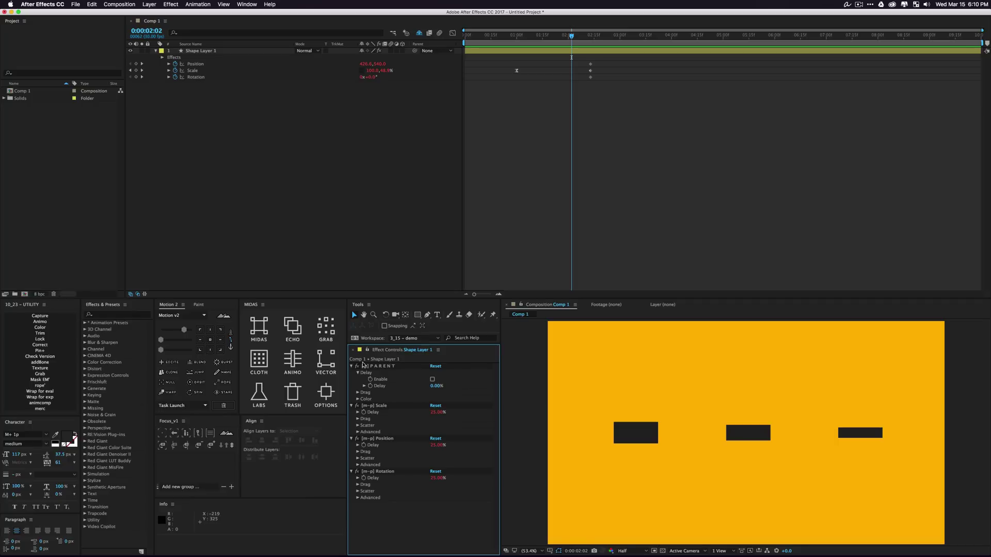
pyautogui.click(433, 379)
pyautogui.click(433, 379)
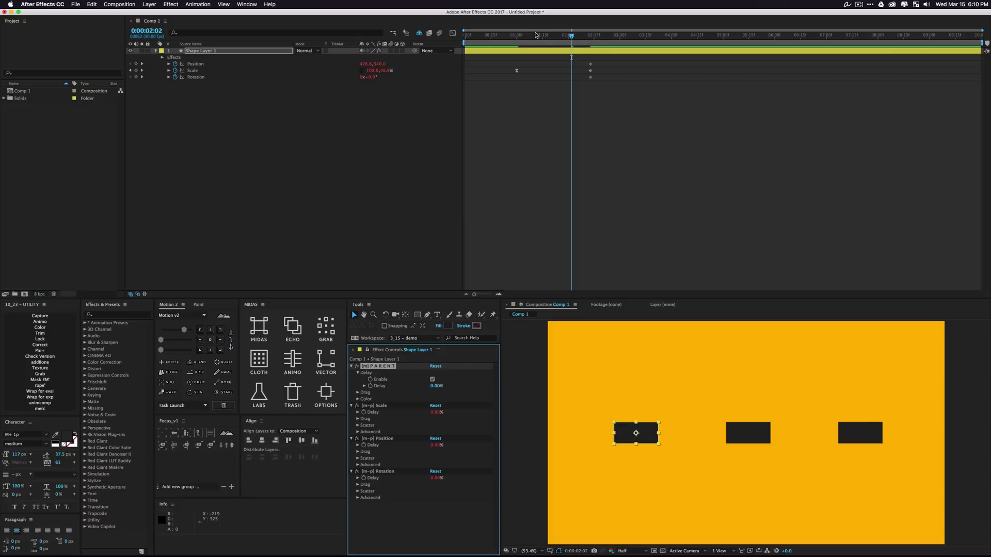
pyautogui.moveTo(519, 37); pyautogui.dragTo(566, 67)
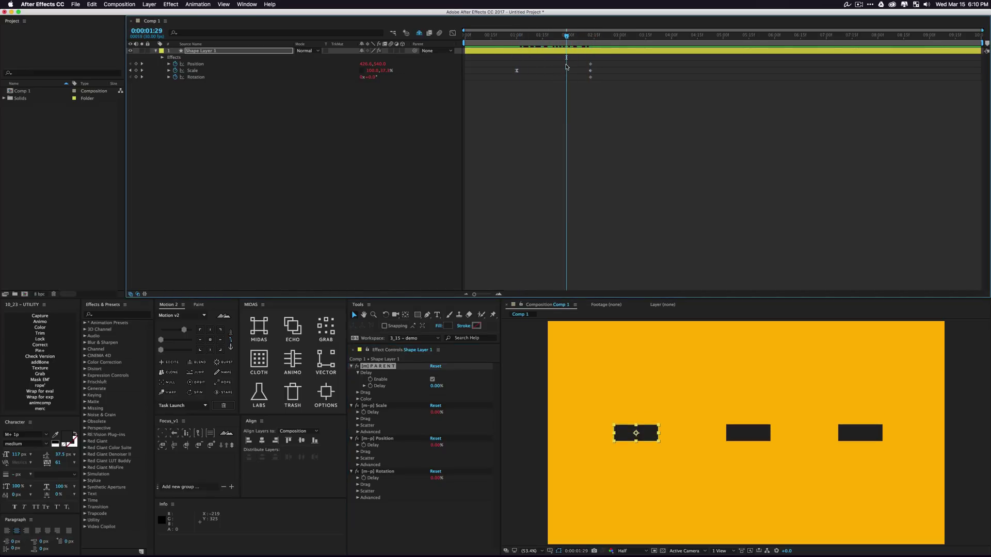